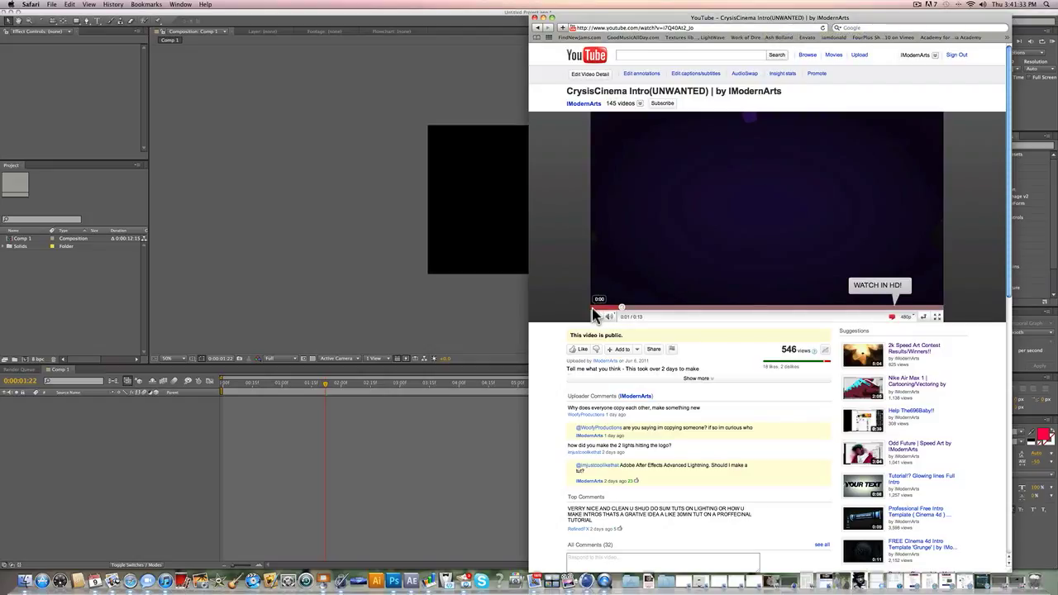
Play, rewind and replay the CrysisCinema intro's opening lightning, then minimize Safari
click(594, 316)
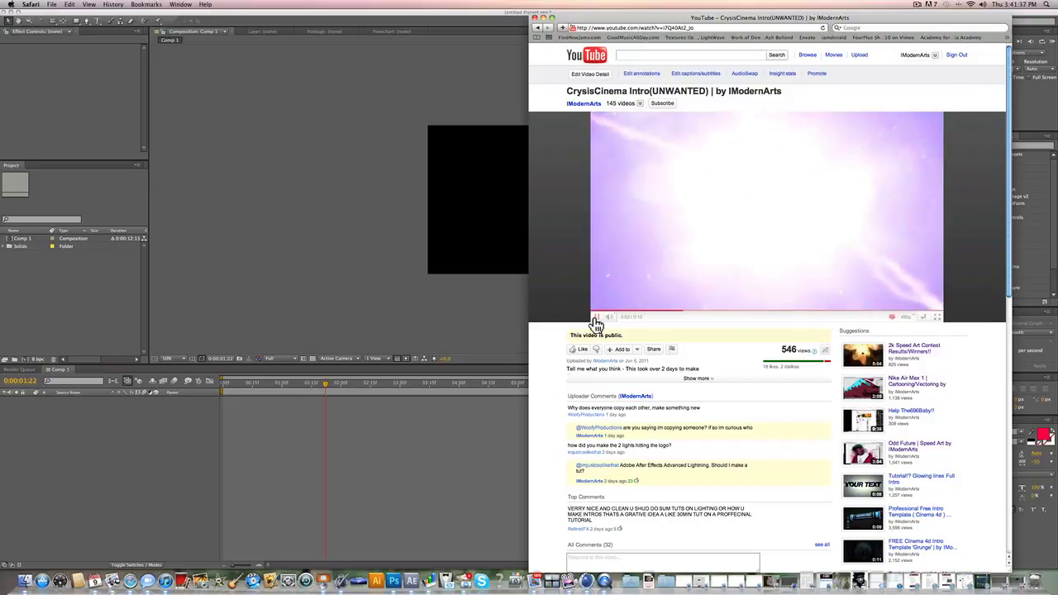
click(596, 316)
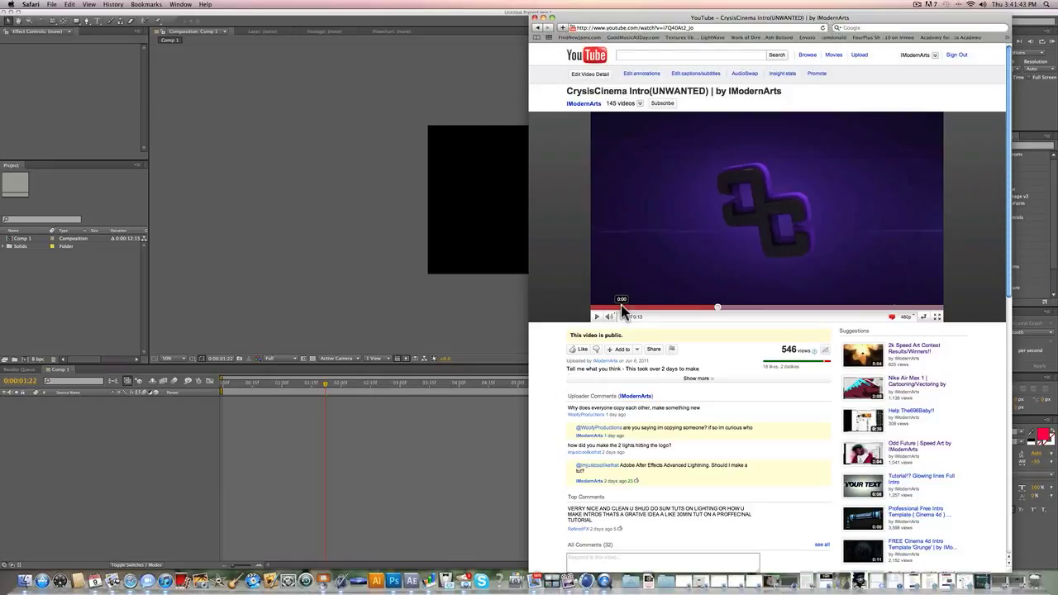
click(620, 307)
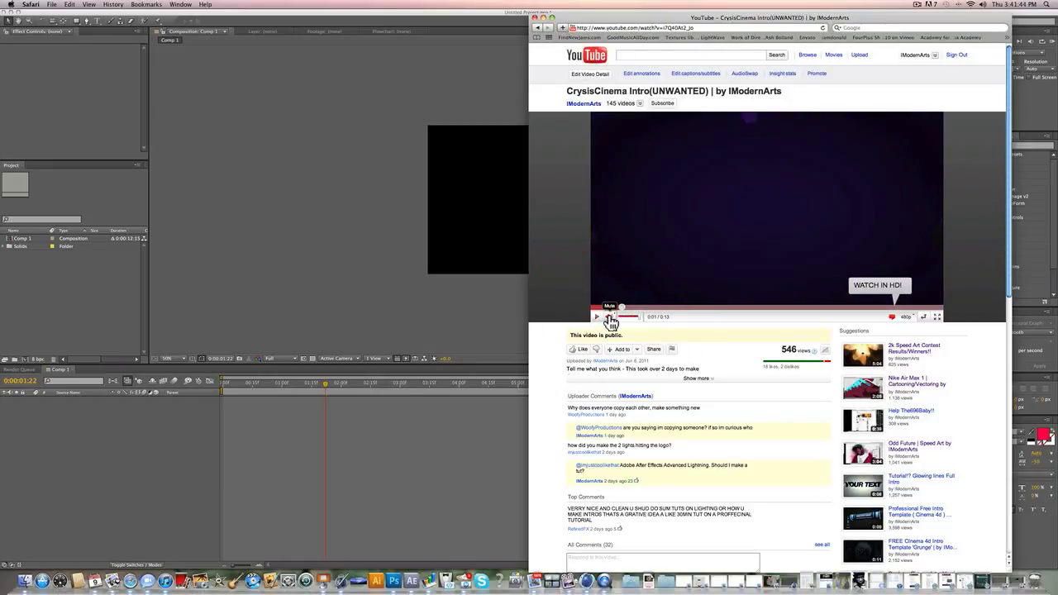
click(596, 317)
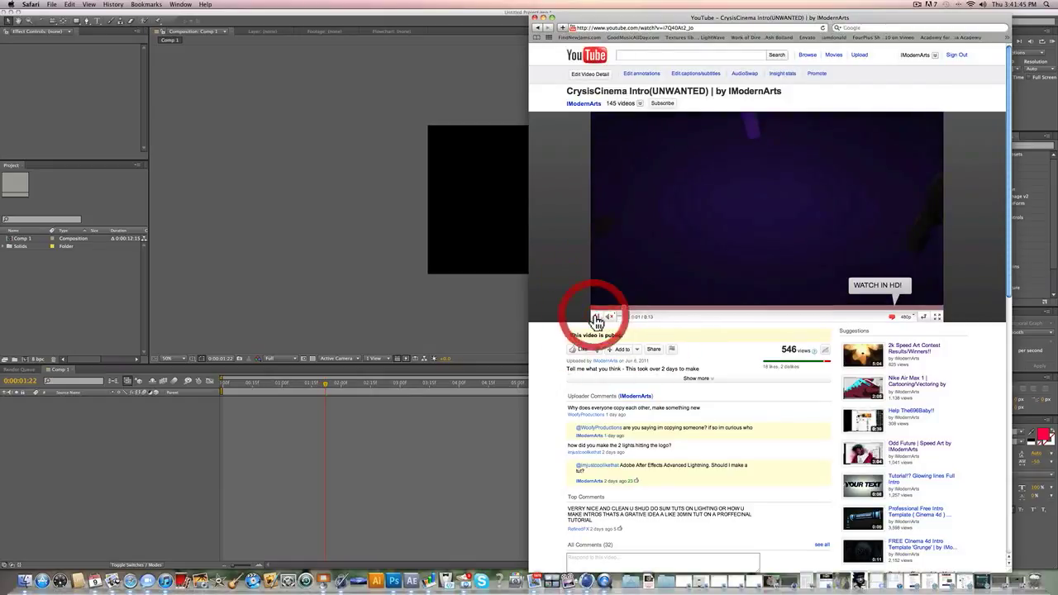
click(597, 317)
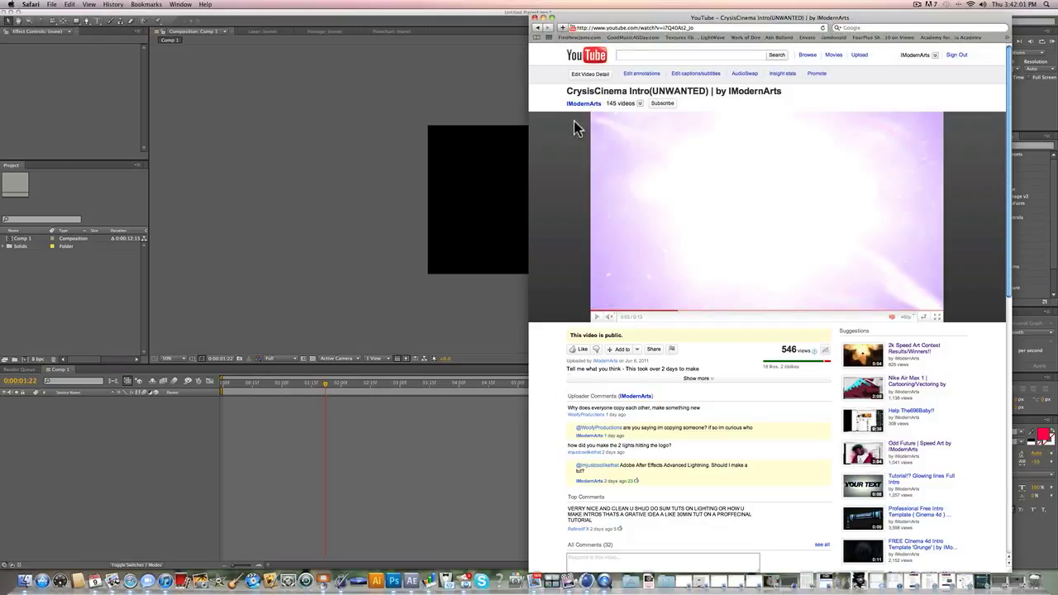
click(542, 18)
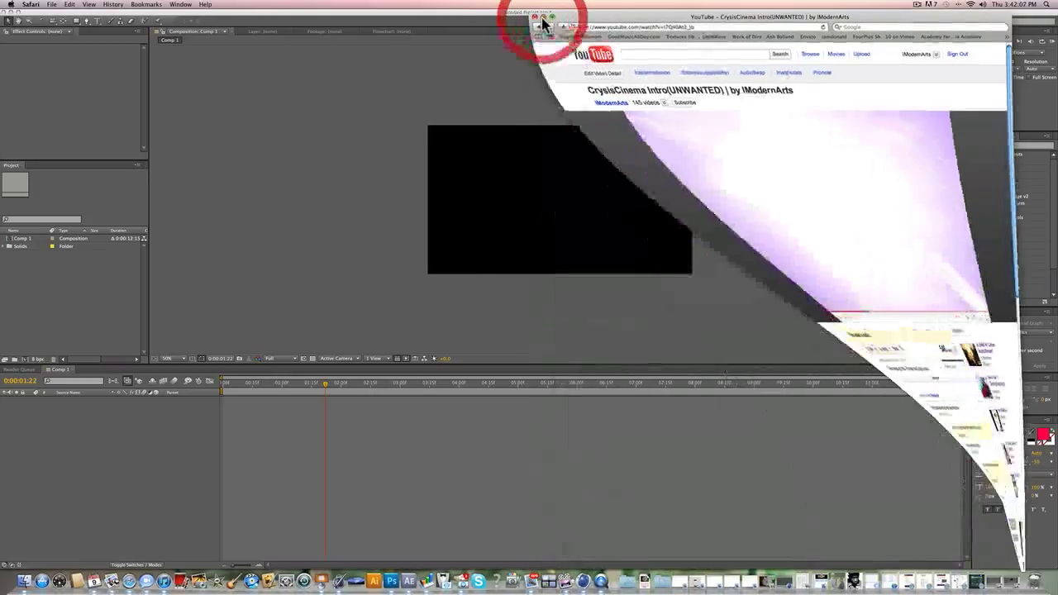
Create a new 1280×720 black solid layer, Black Solid 5, in Comp 1
click(542, 40)
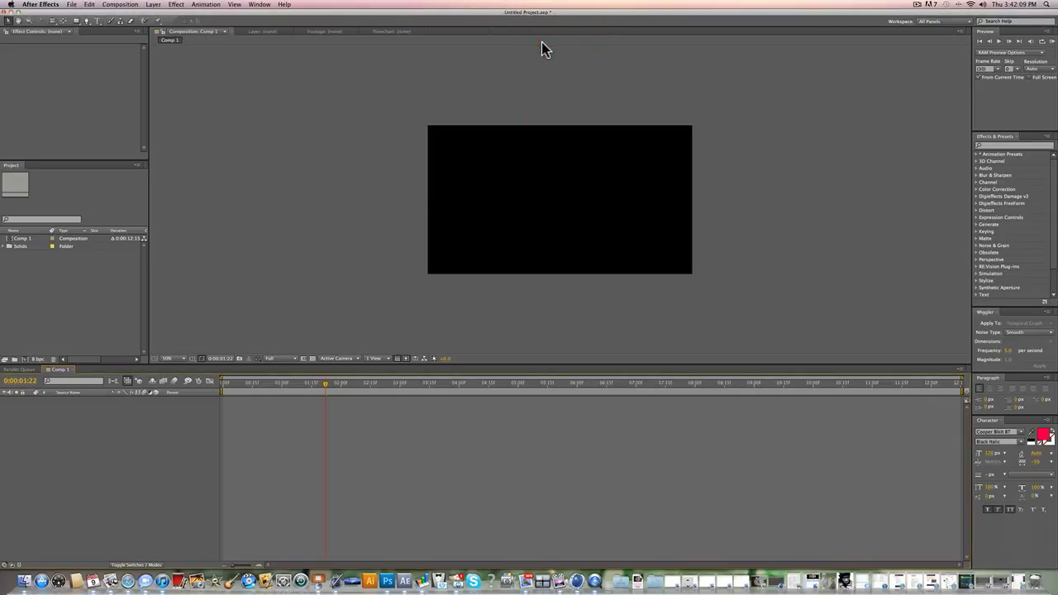
right_click(115, 406)
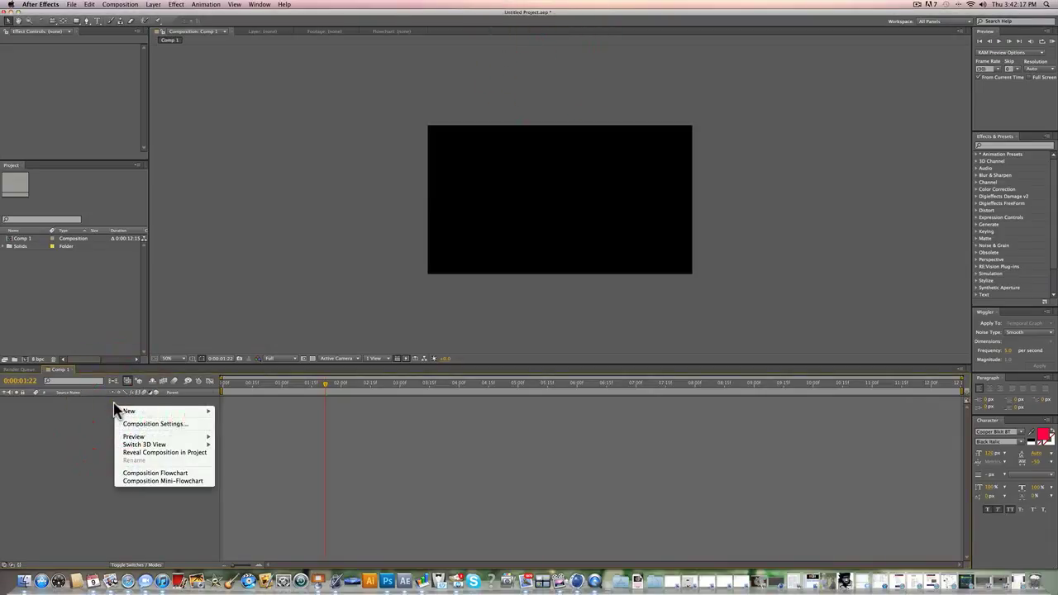
mouse_move(147, 410)
click(229, 431)
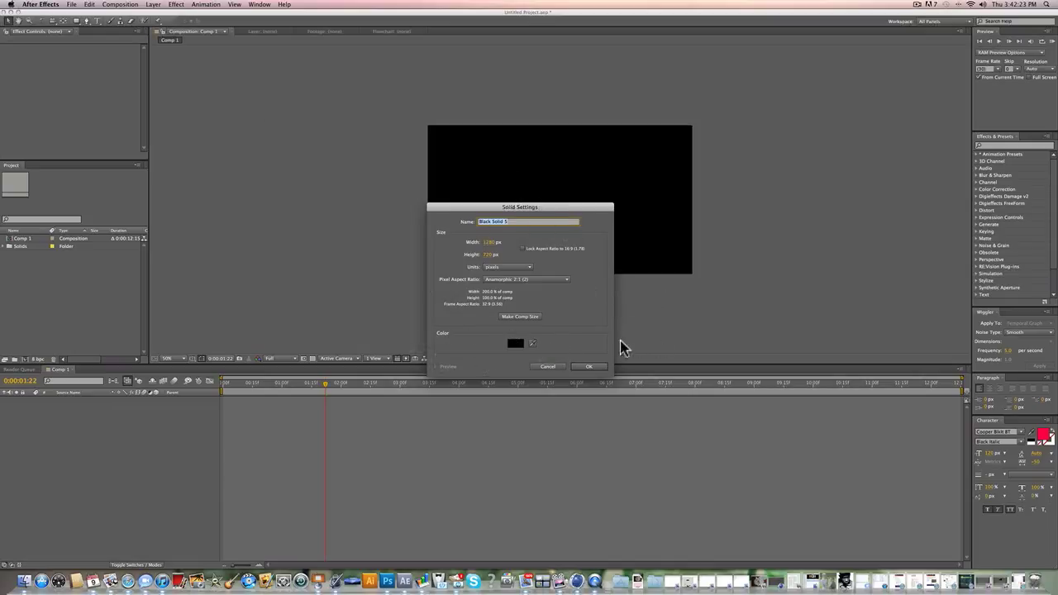
click(589, 366)
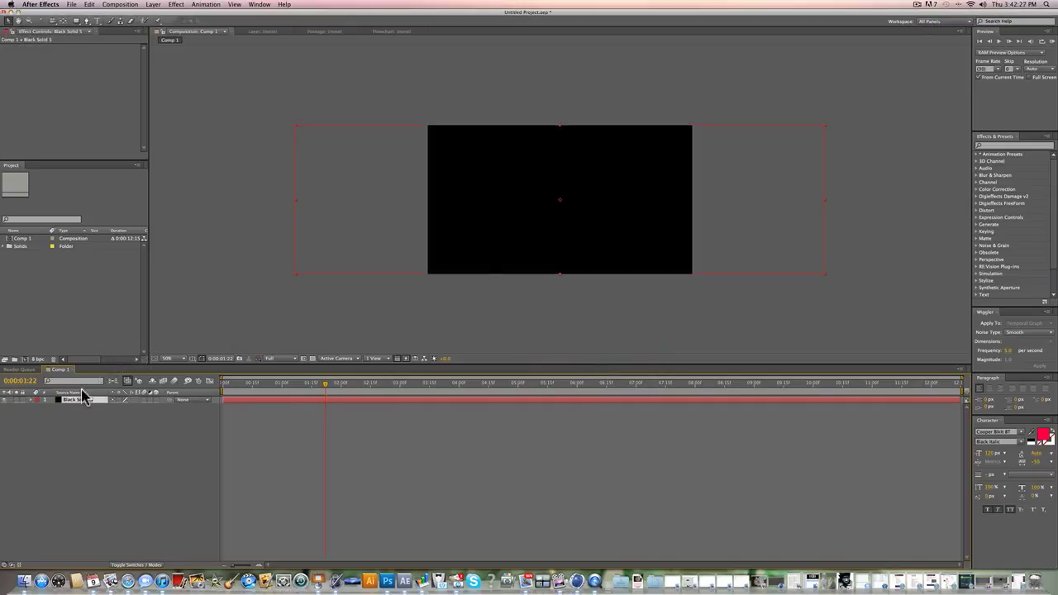
Switch Black Solid 5 to a brightening blending mode
right_click(72, 400)
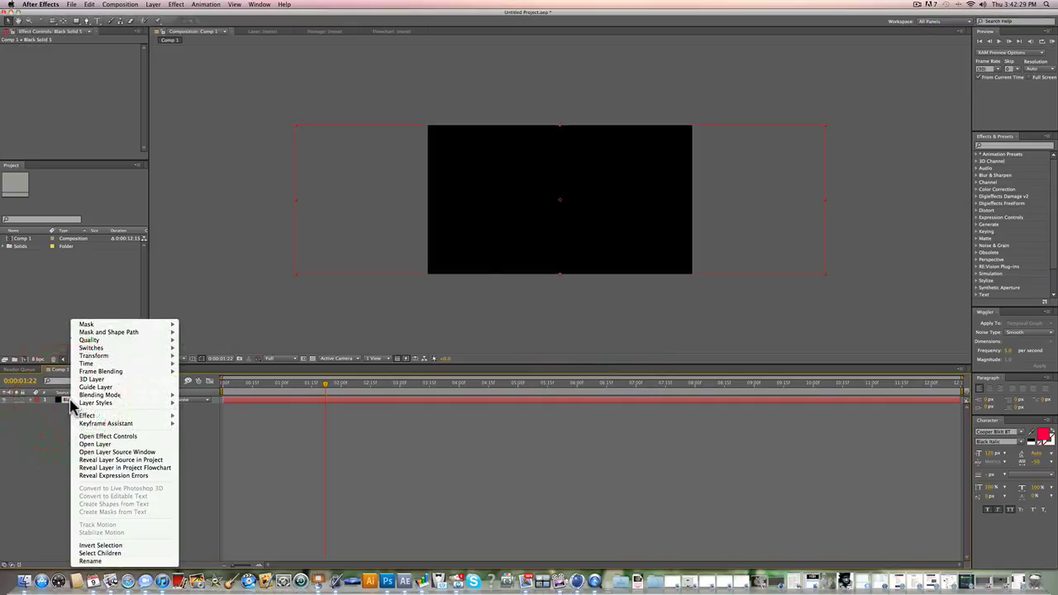
mouse_move(124, 395)
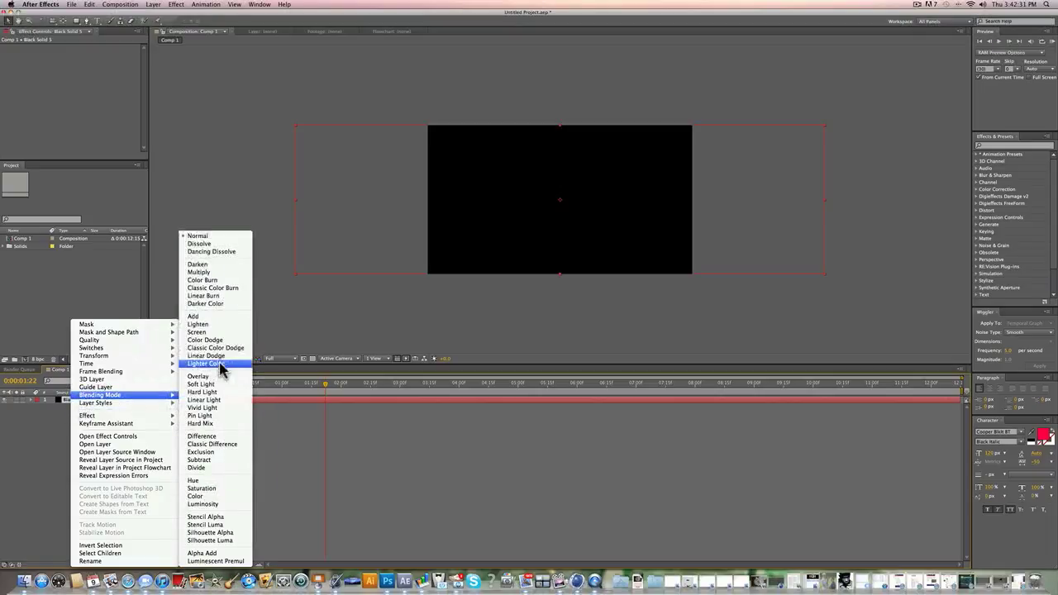
click(207, 340)
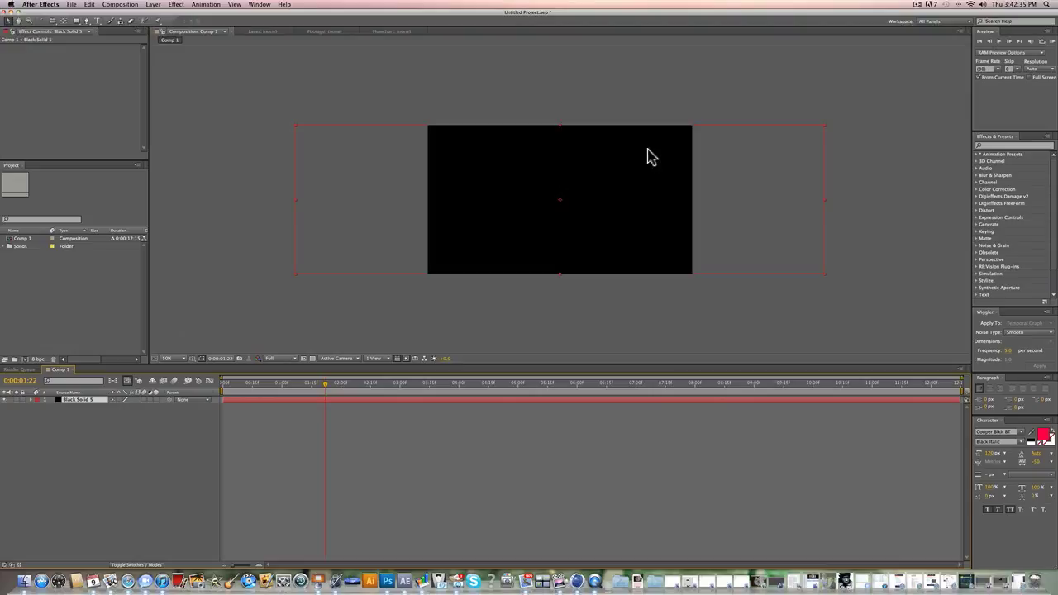
Apply Advanced Lightning to the black solid and set its Lightning Type to Strike
click(180, 6)
mouse_move(208, 113)
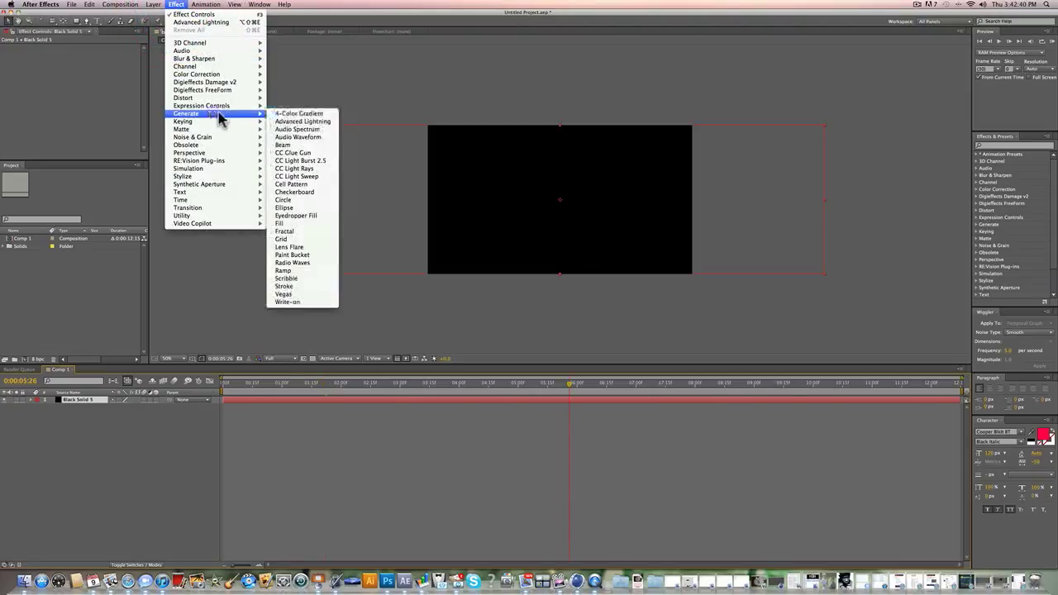
click(284, 122)
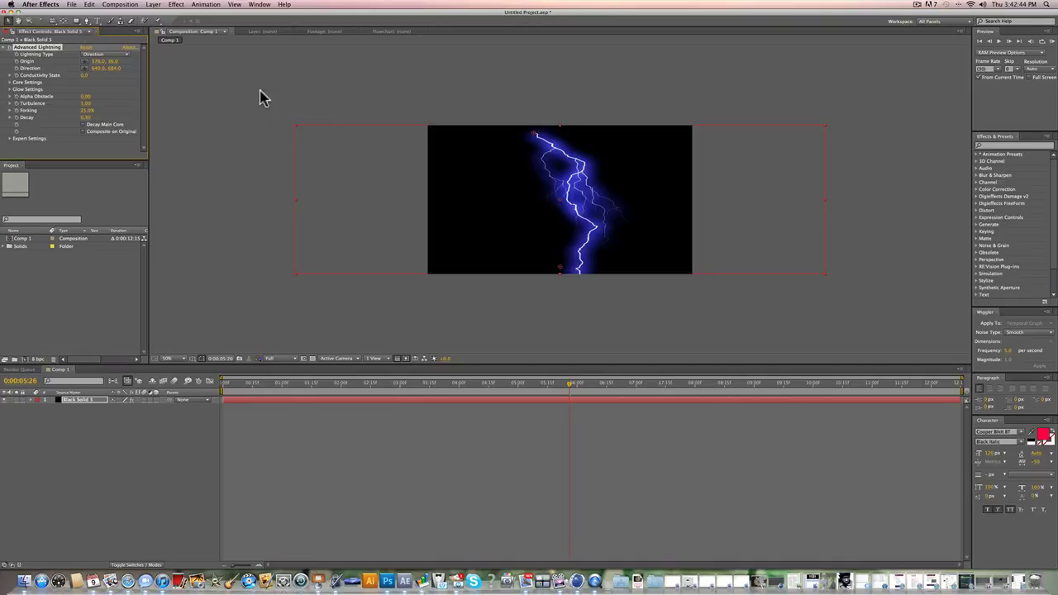
click(97, 53)
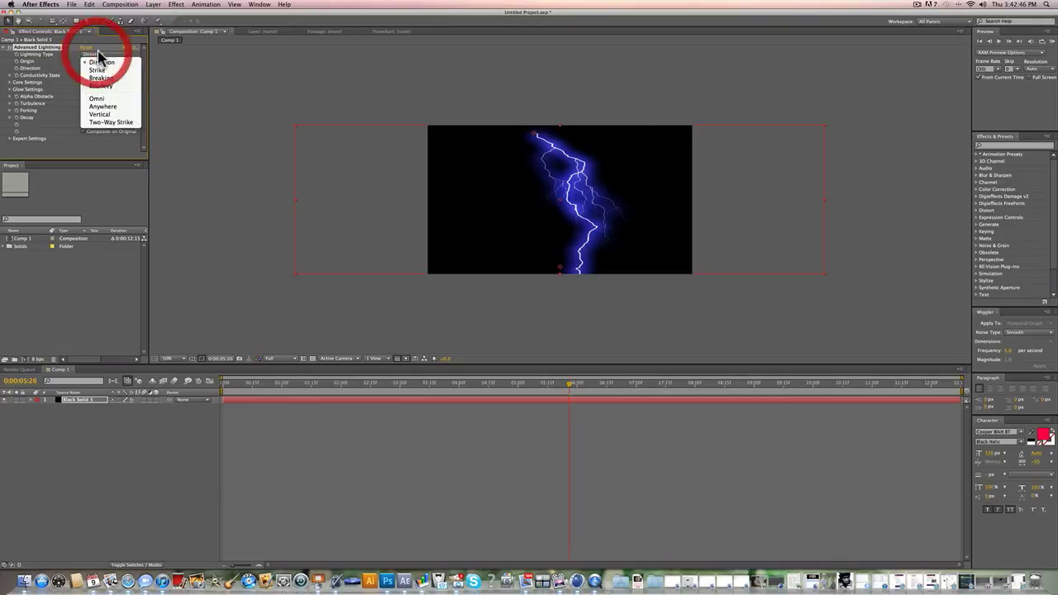
click(97, 73)
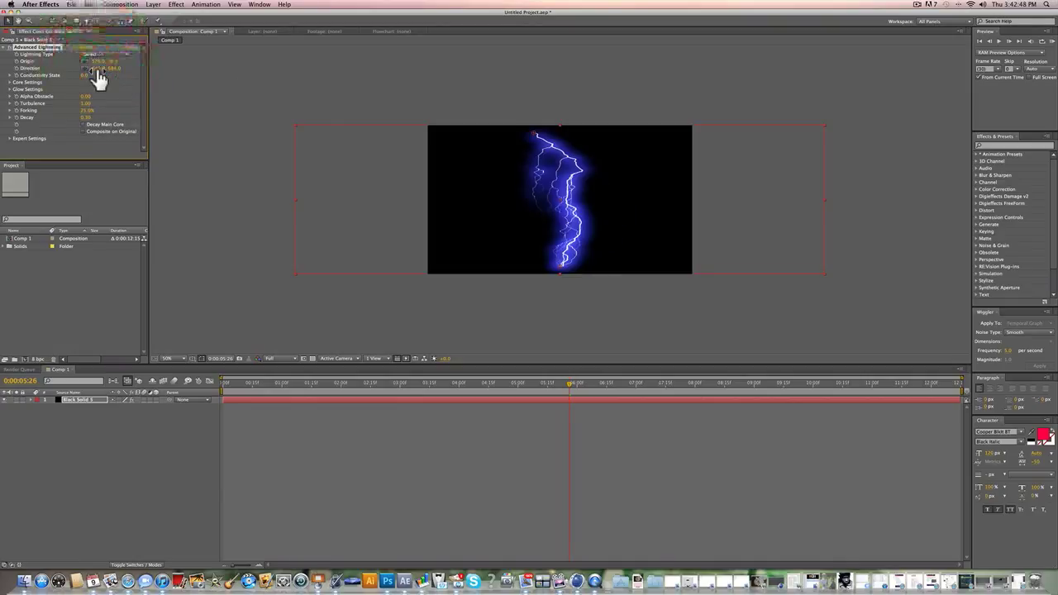
Run the bolt from the top-left to the bottom-right corner and lower its Core Radius
drag(533, 134, 675, 147)
drag(557, 266, 652, 229)
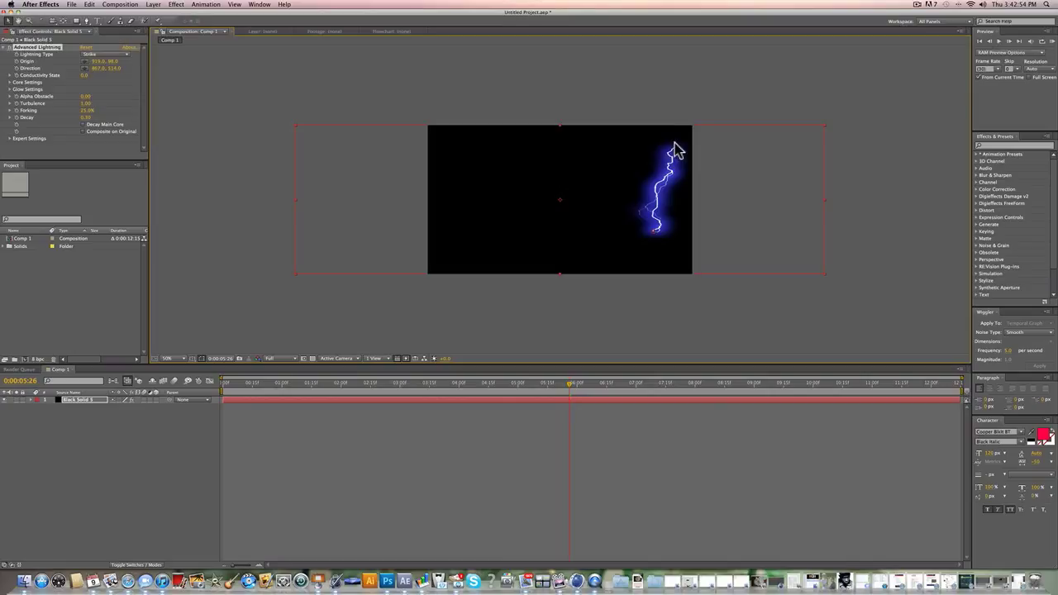
drag(672, 150, 441, 138)
mouse_move(653, 245)
mouse_down()
mouse_move(470, 253)
mouse_move(673, 253)
mouse_move(666, 246)
mouse_up()
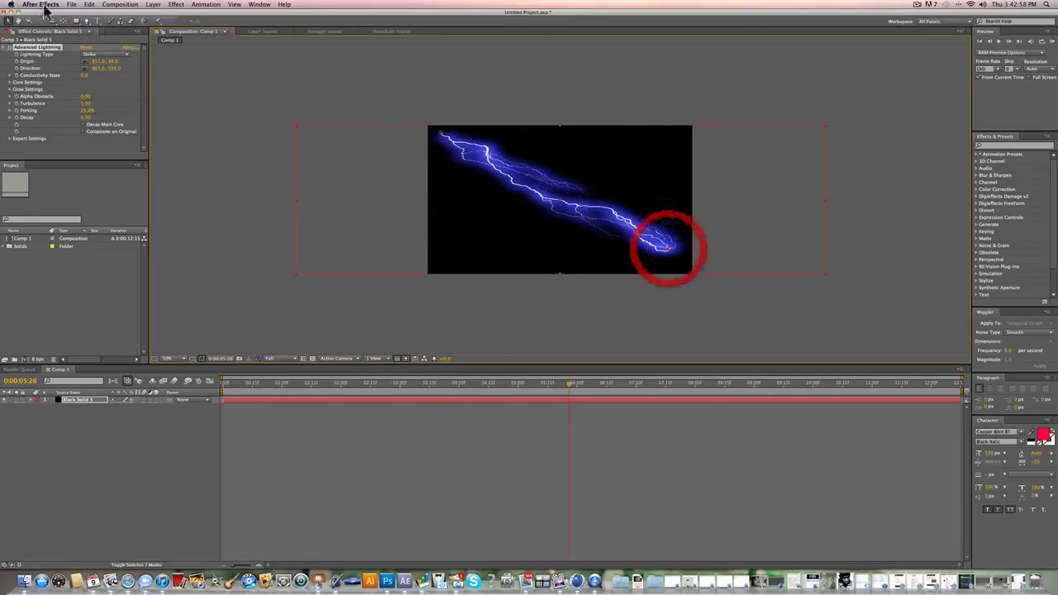
click(10, 82)
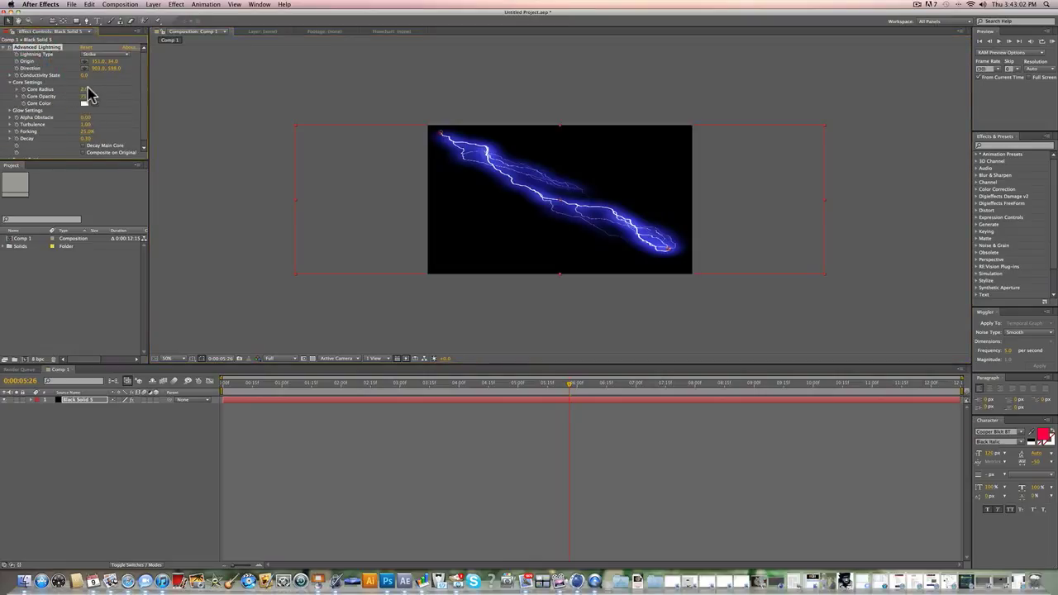
drag(84, 89, 24, 91)
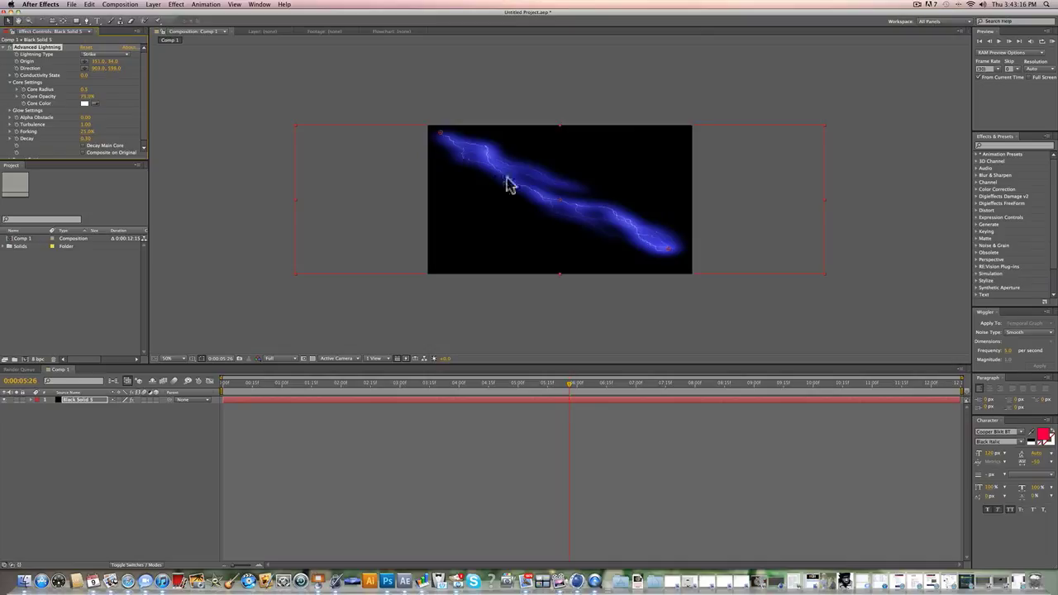
Increase the lightning's glow radius and intensity in Glow Settings
click(10, 82)
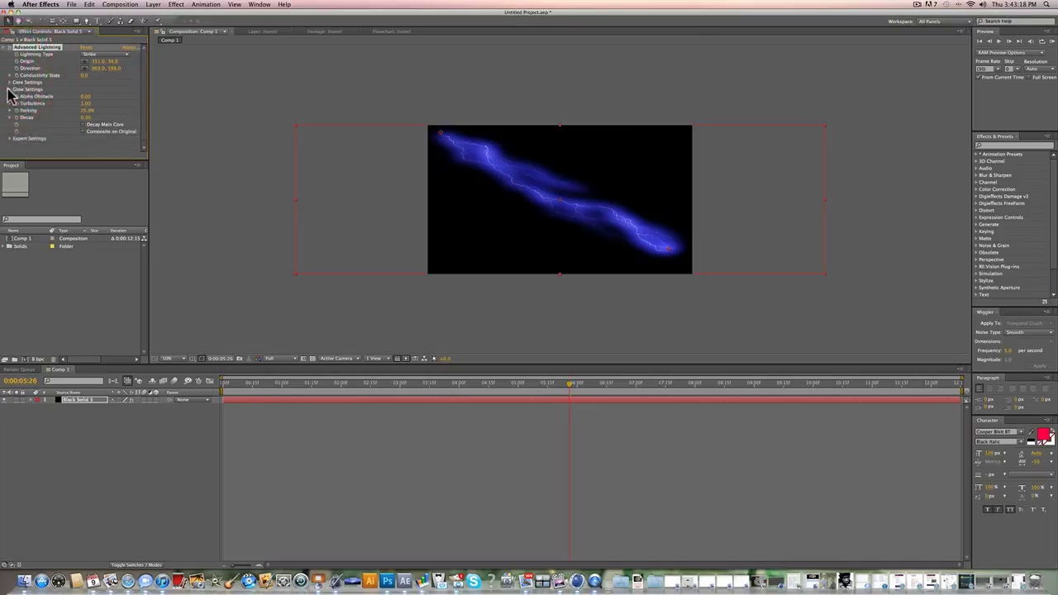
click(10, 89)
mouse_move(88, 97)
mouse_down()
mouse_move(126, 94)
mouse_move(88, 97)
mouse_up()
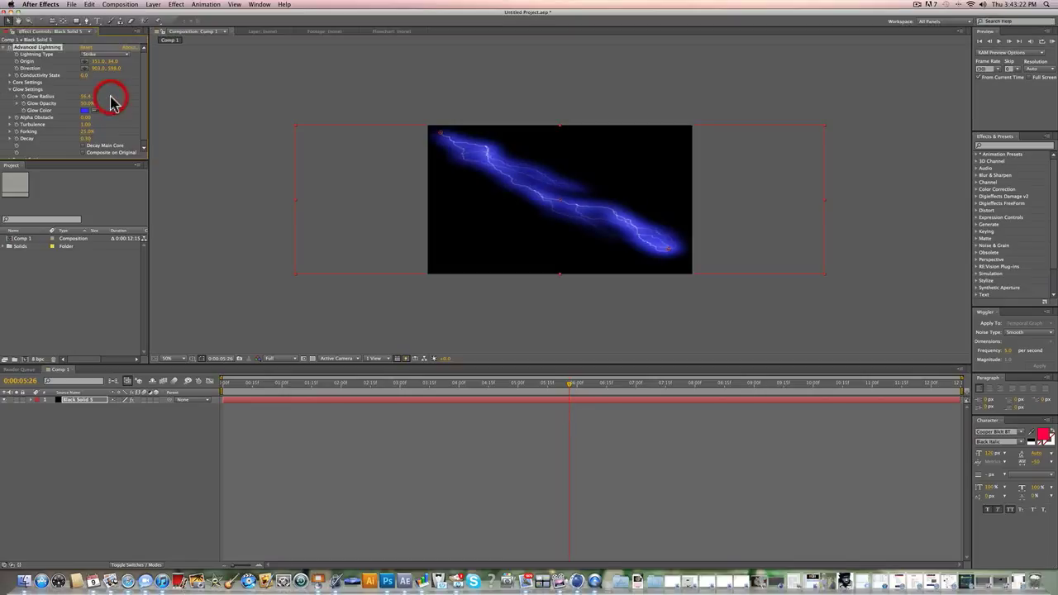
drag(86, 103, 96, 100)
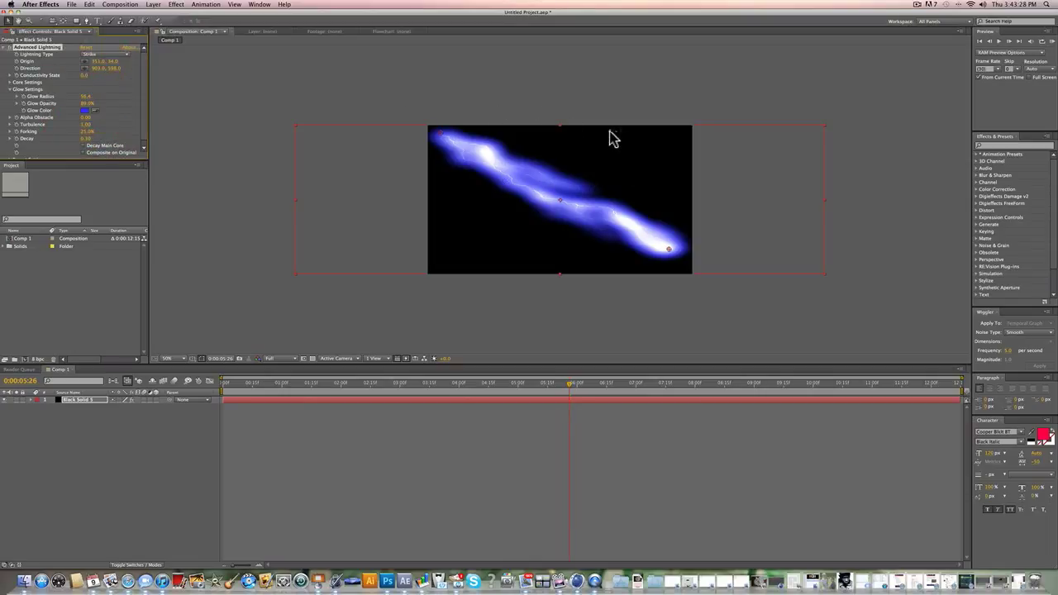
Change the Glow Color from blue to a soft, muted green
click(94, 110)
click(83, 109)
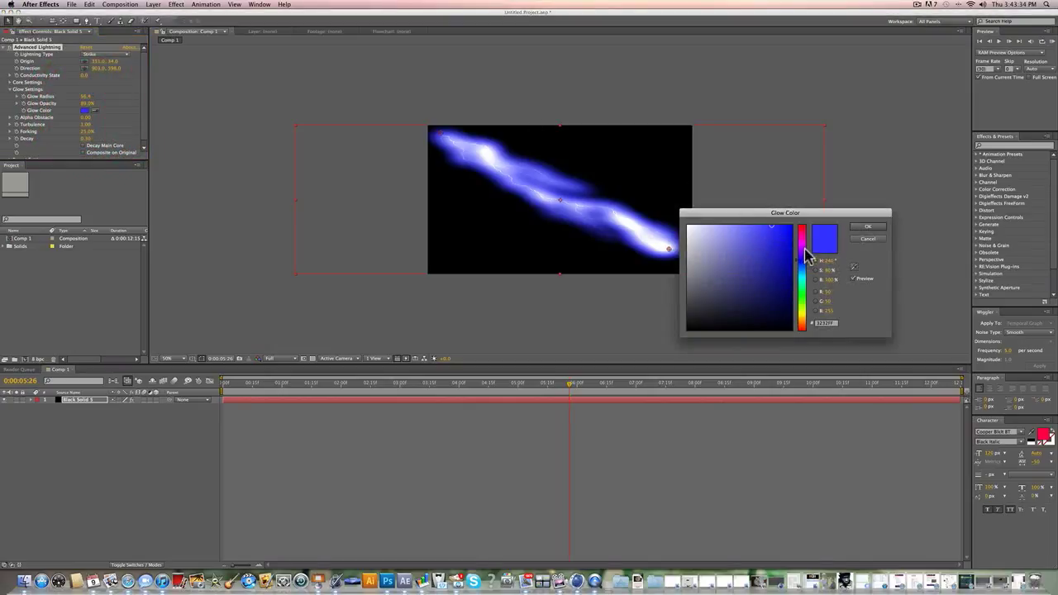
drag(805, 236, 800, 296)
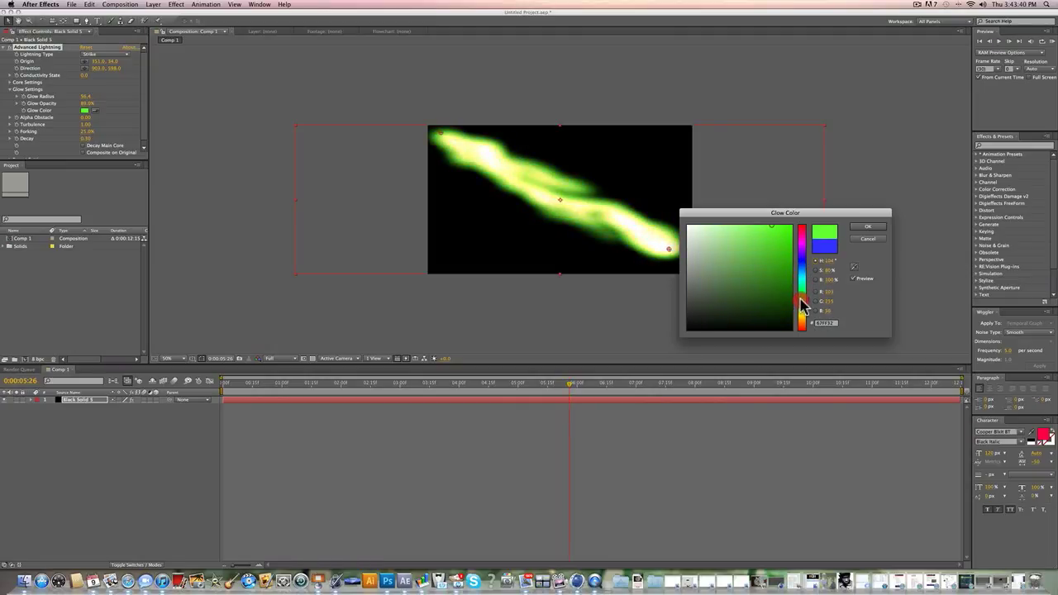
drag(751, 245, 751, 252)
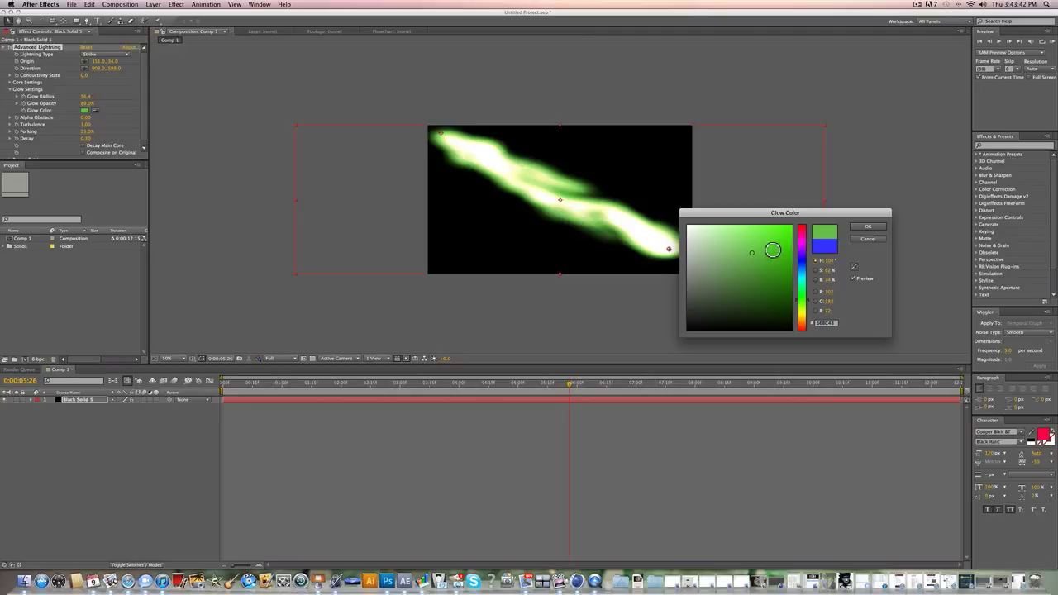
click(877, 228)
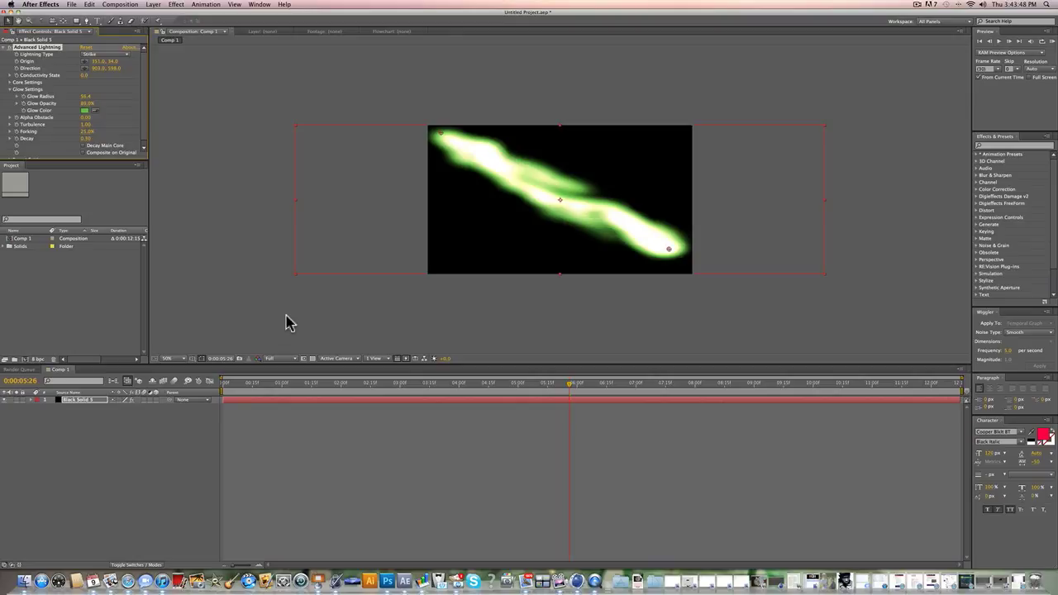
Keyframe Conductivity State between timeline start and end, ending at 0.0, then scrub to preview
key(Home)
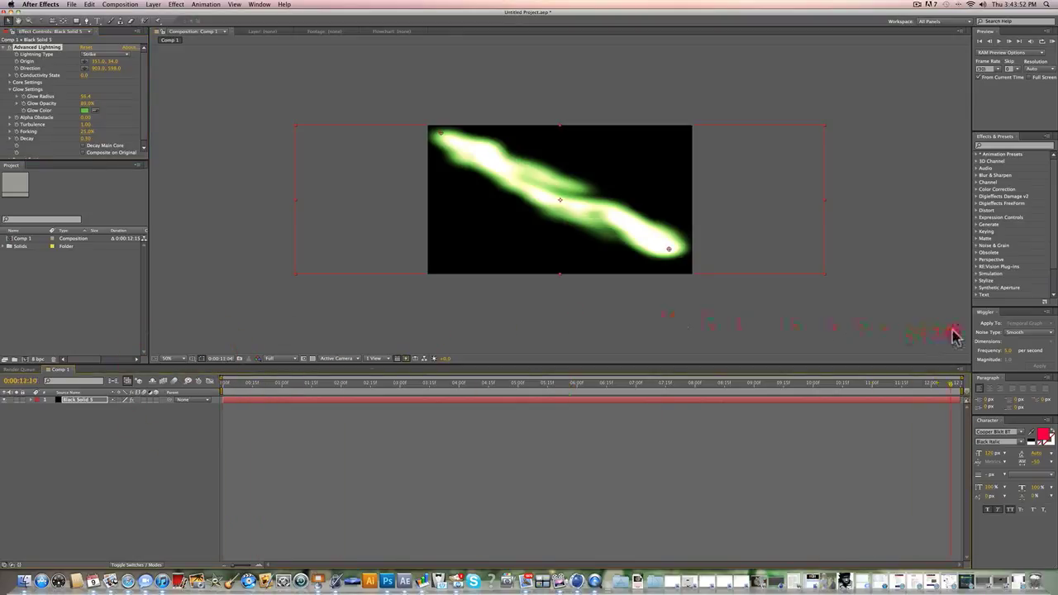
key(End)
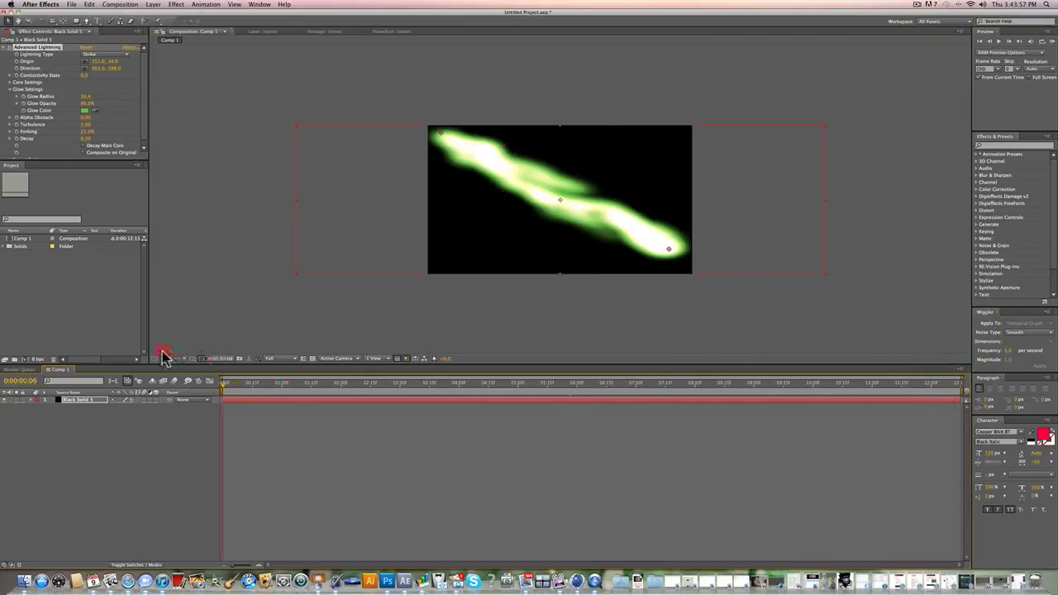
key(Home)
click(11, 82)
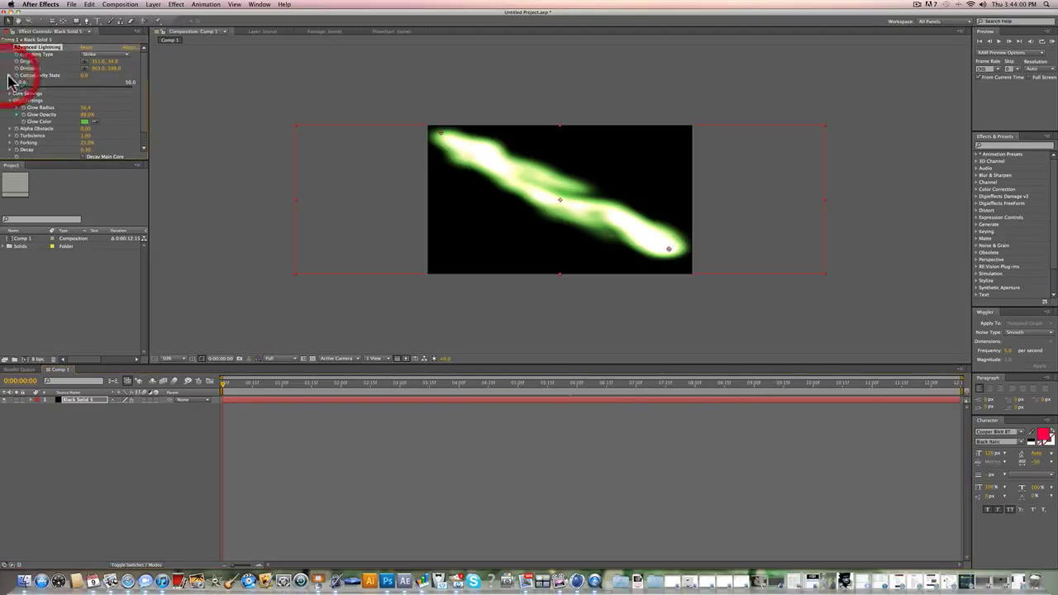
click(13, 82)
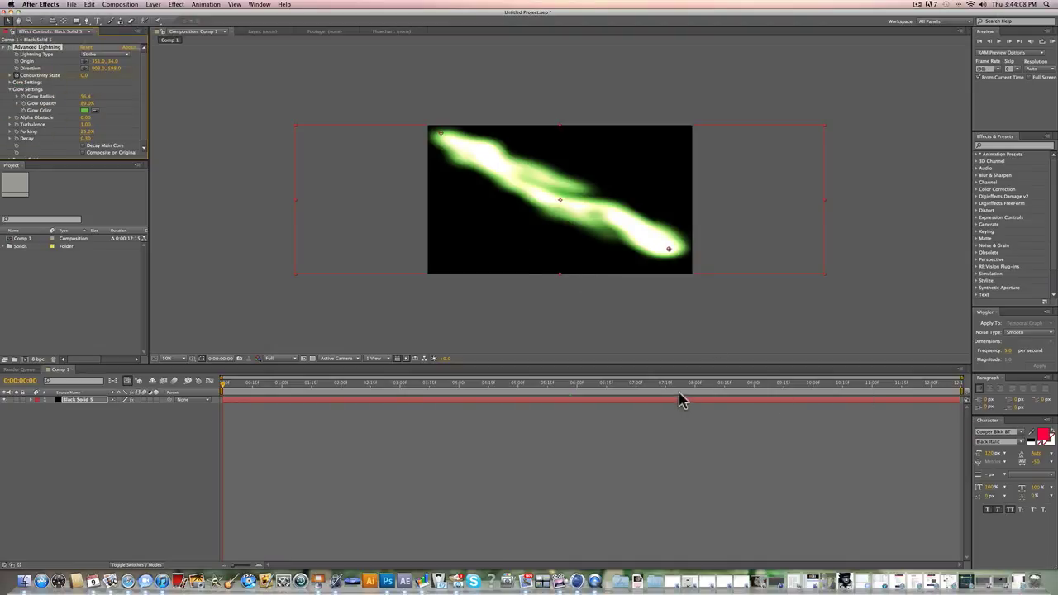
drag(670, 388, 965, 385)
key(Return)
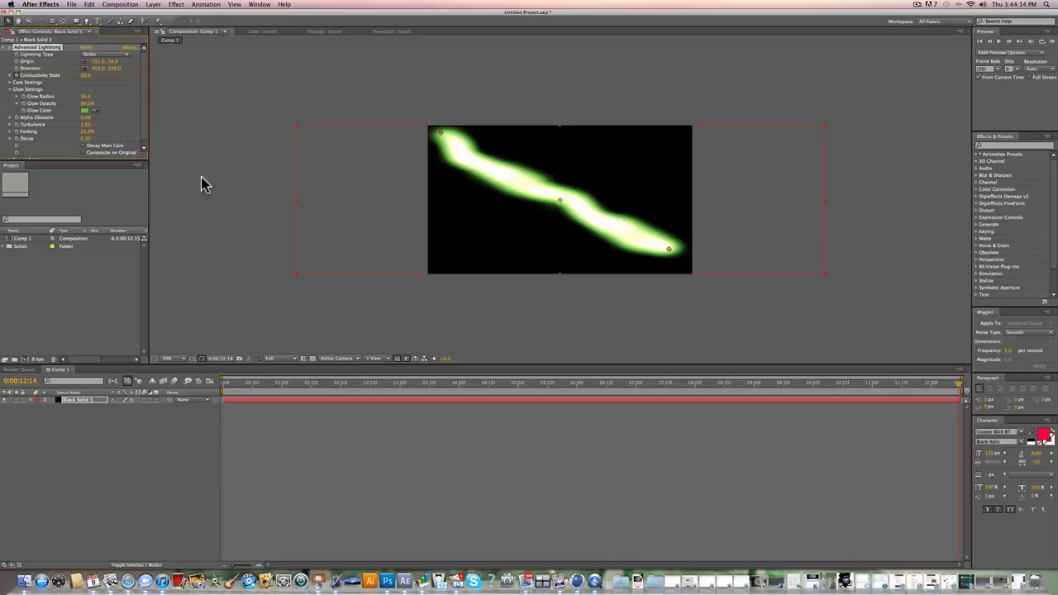
drag(238, 388, 80, 322)
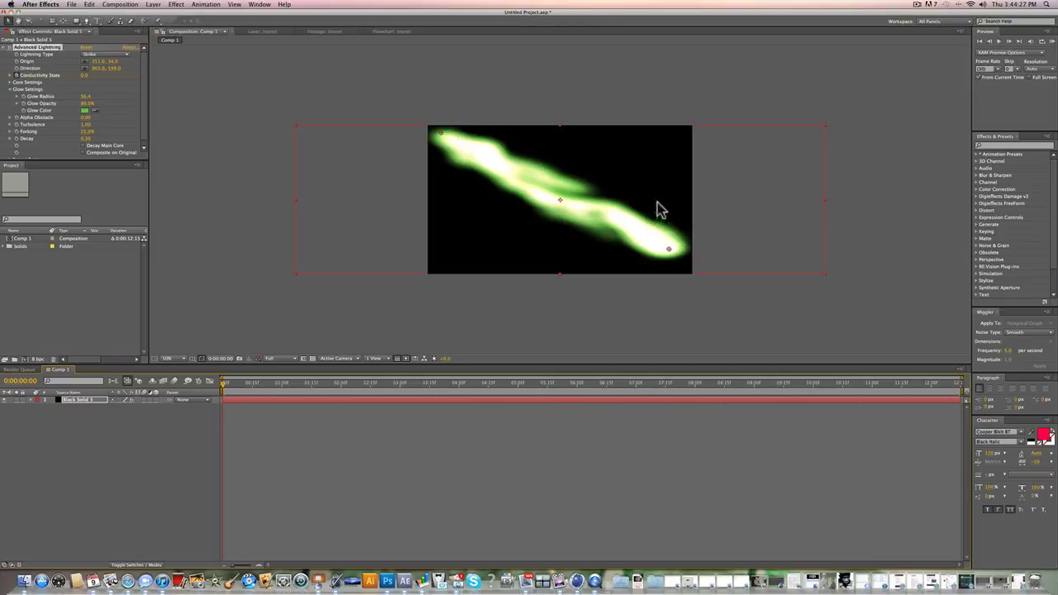
Keyframe Origin and Direction hidden off-frame top-left at 0:00, then Direction at the centre by 1:00
click(31, 63)
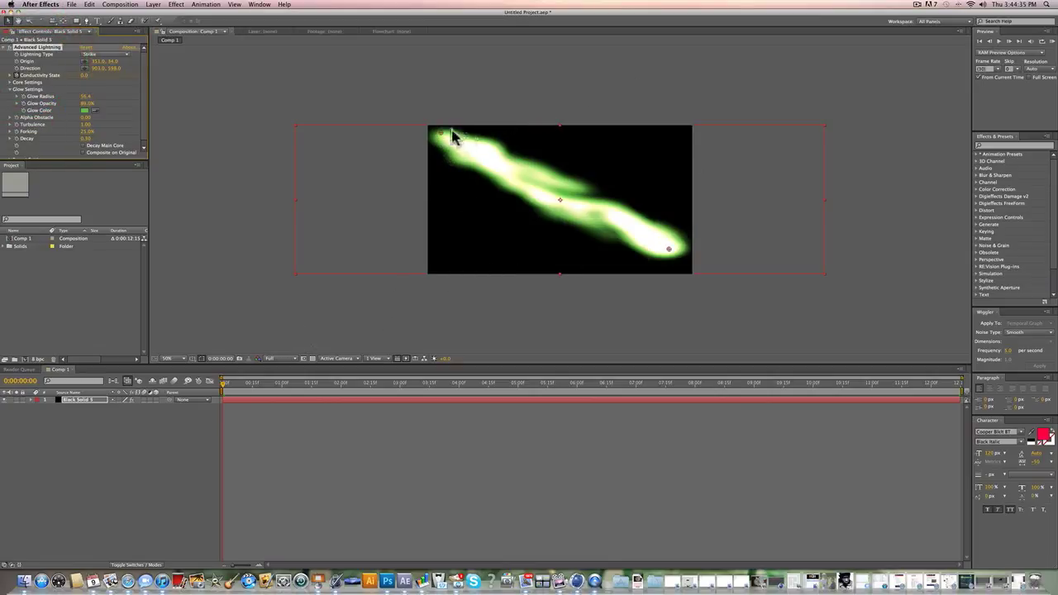
drag(438, 135, 405, 108)
drag(671, 249, 411, 115)
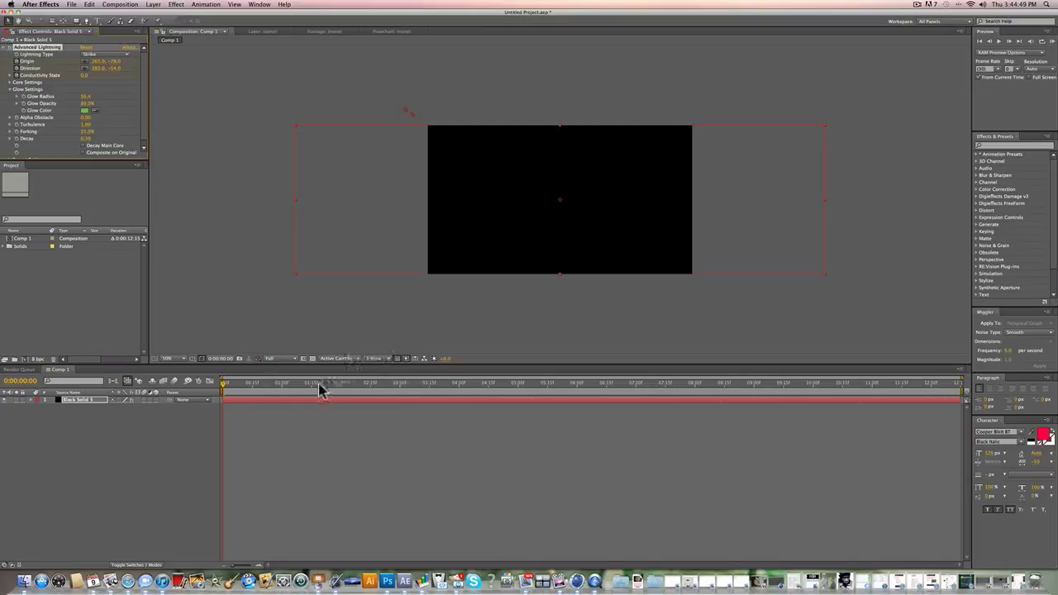
mouse_move(271, 380)
mouse_down()
mouse_move(359, 382)
mouse_move(251, 381)
mouse_move(281, 381)
mouse_up()
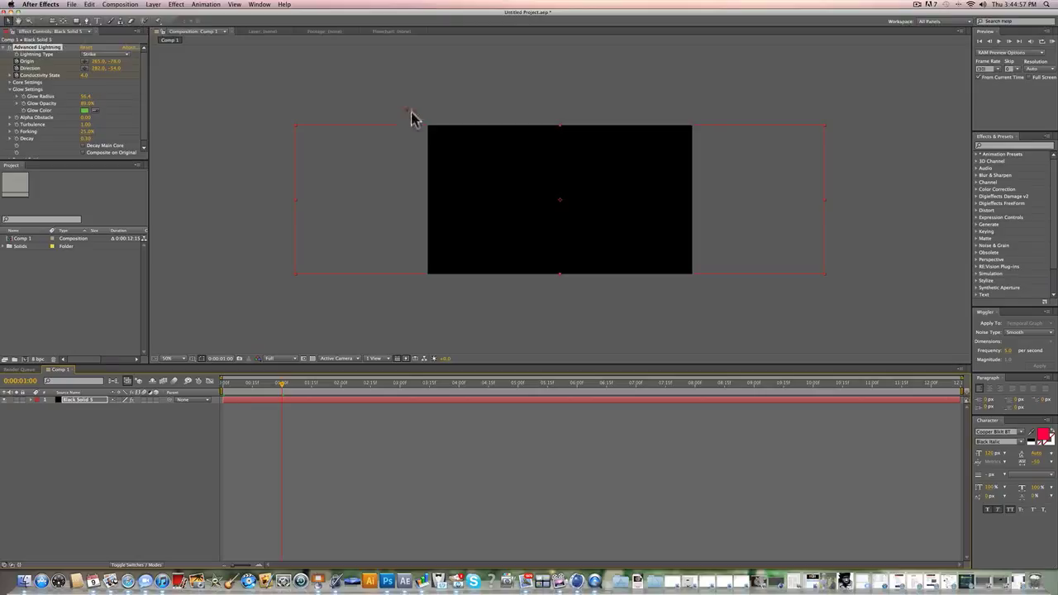
drag(412, 118, 561, 204)
Preview the bolt shooting in from the start at 50% zoom
key(slash)
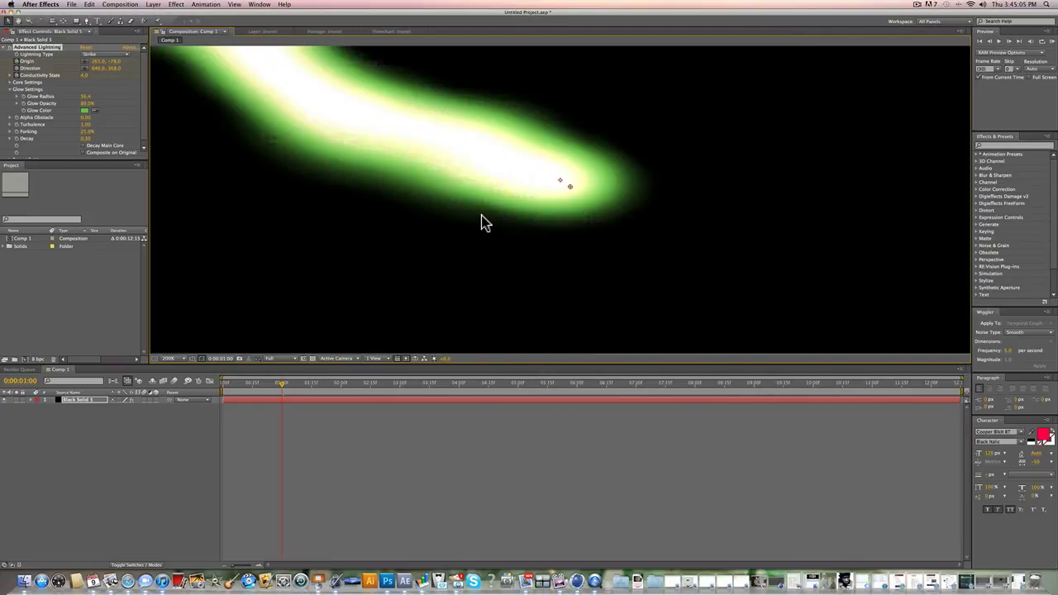
key(comma)
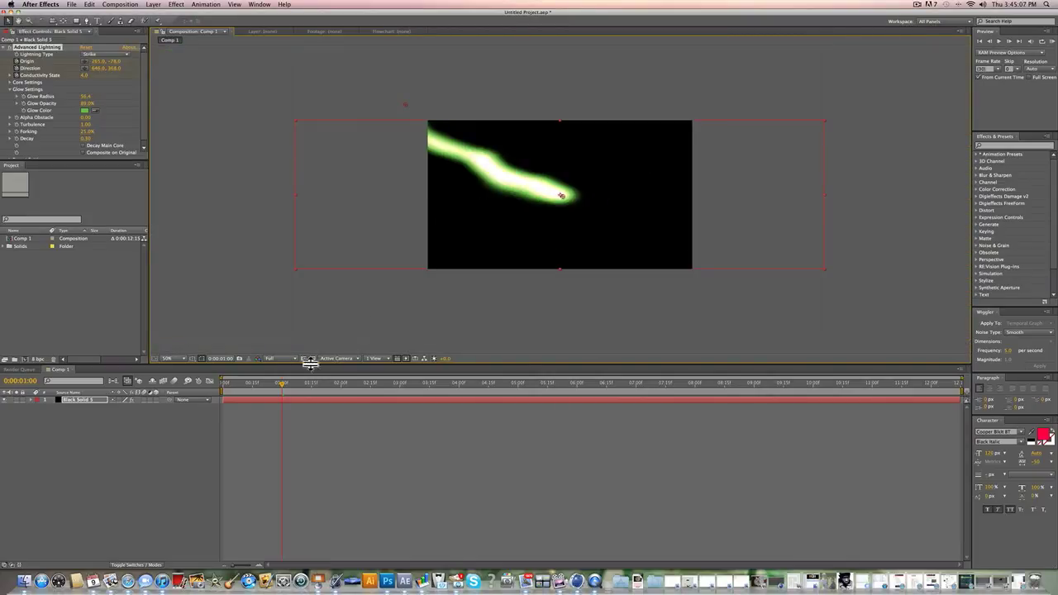
click(223, 383)
key(space)
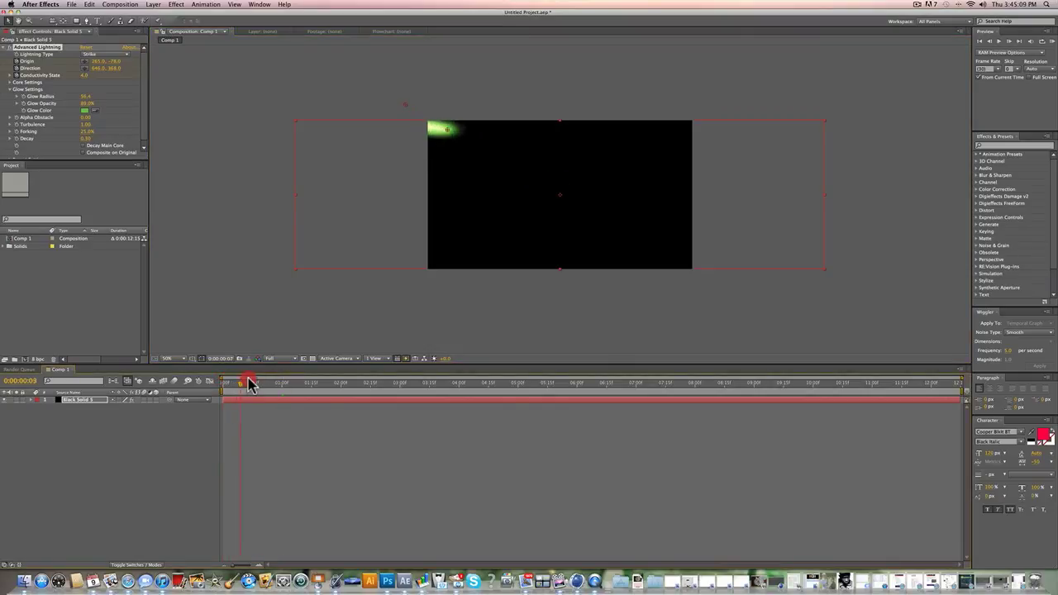
click(228, 383)
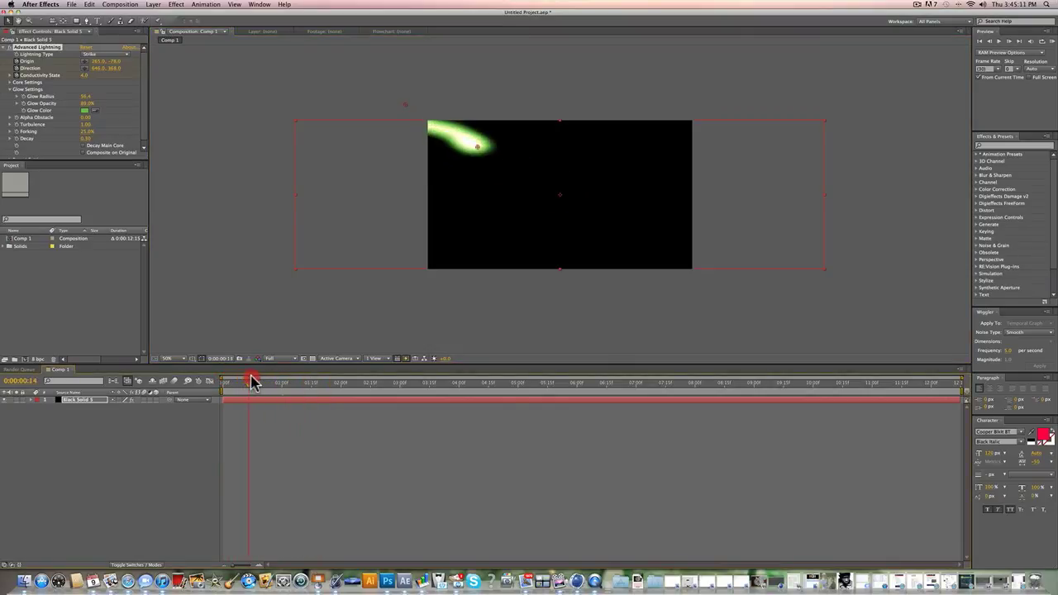
drag(230, 381, 455, 382)
Lower the Glow Radius to tighten the glow, then scrub to check the bolt
mouse_move(86, 97)
mouse_down()
mouse_move(42, 97)
mouse_move(78, 105)
mouse_up()
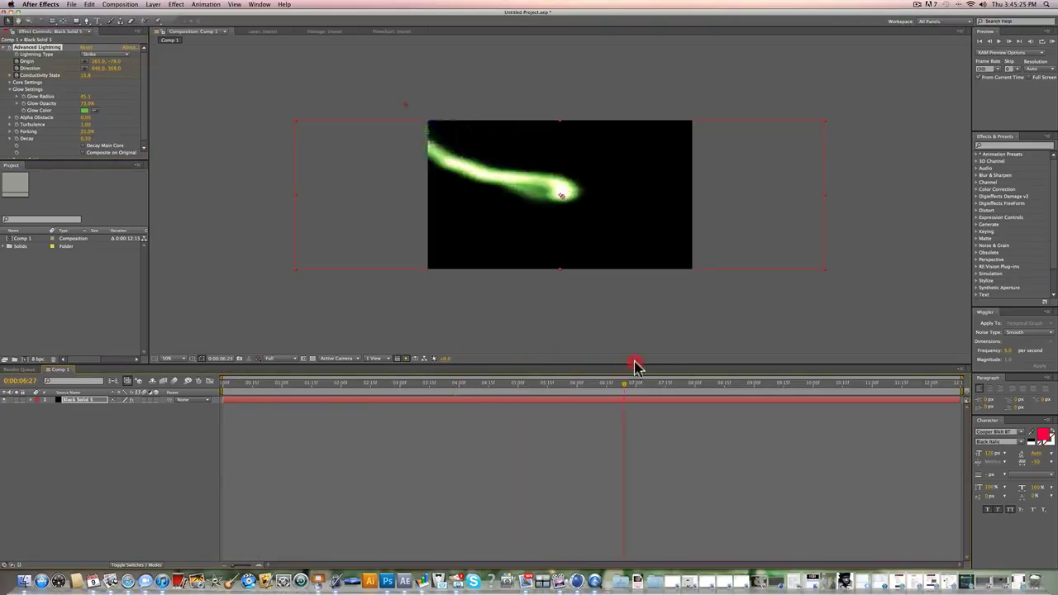
mouse_move(635, 366)
mouse_down()
mouse_move(883, 365)
mouse_move(224, 347)
mouse_move(316, 351)
mouse_up()
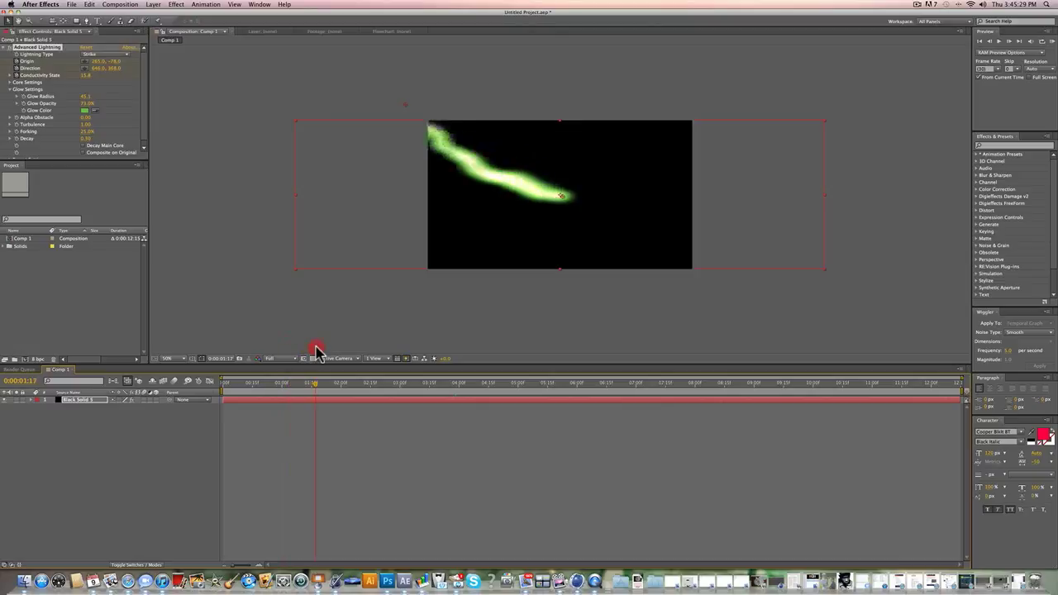
drag(223, 351, 366, 355)
drag(454, 355, 420, 366)
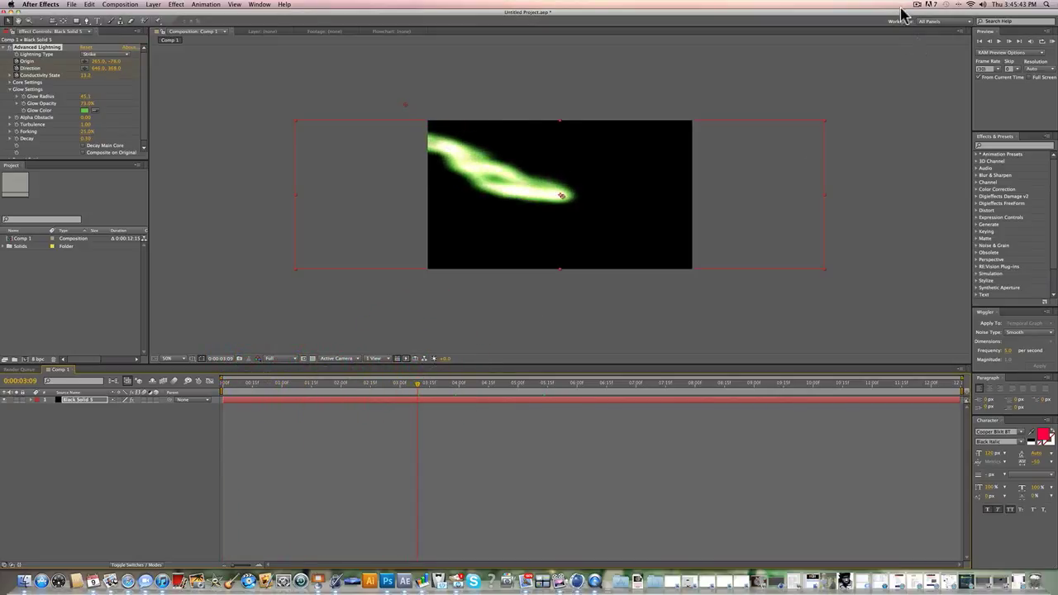